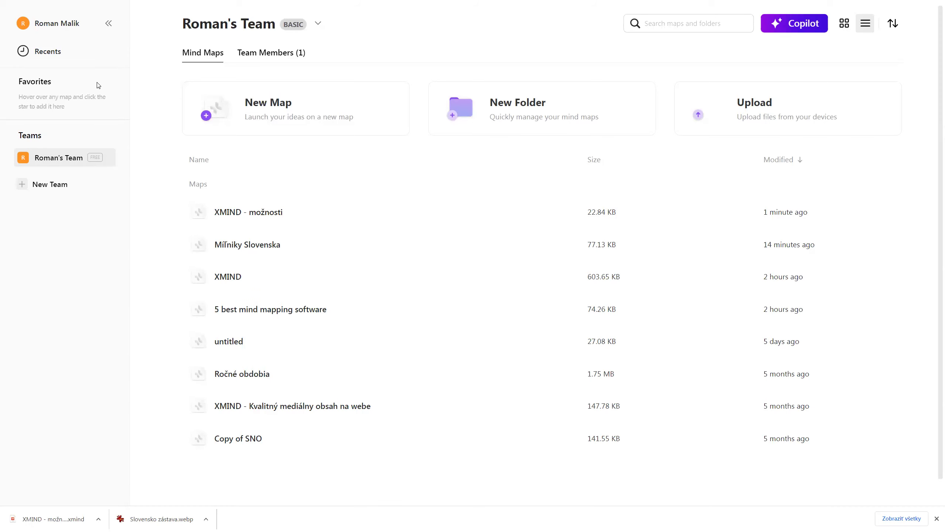
- Look over the account menu options and open the list of recently viewed maps in full-screen view
left_click(59, 24)
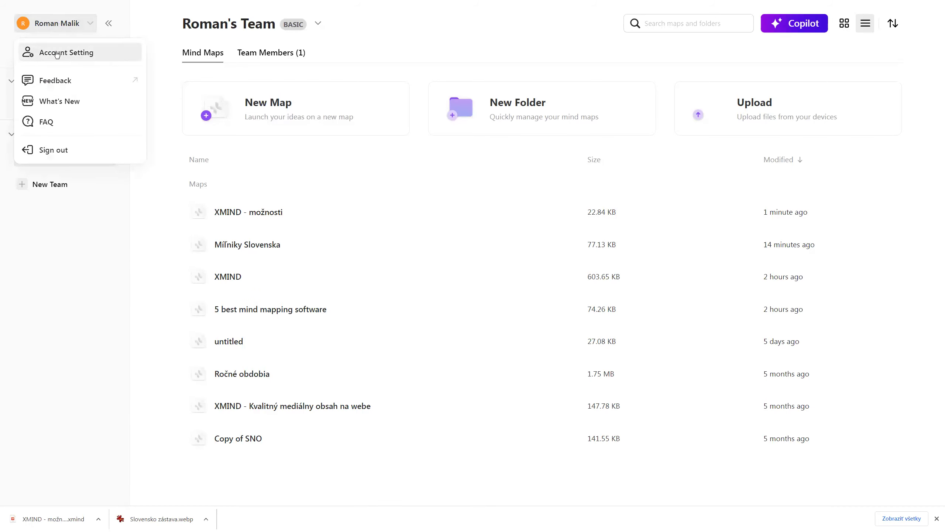
left_click(149, 19)
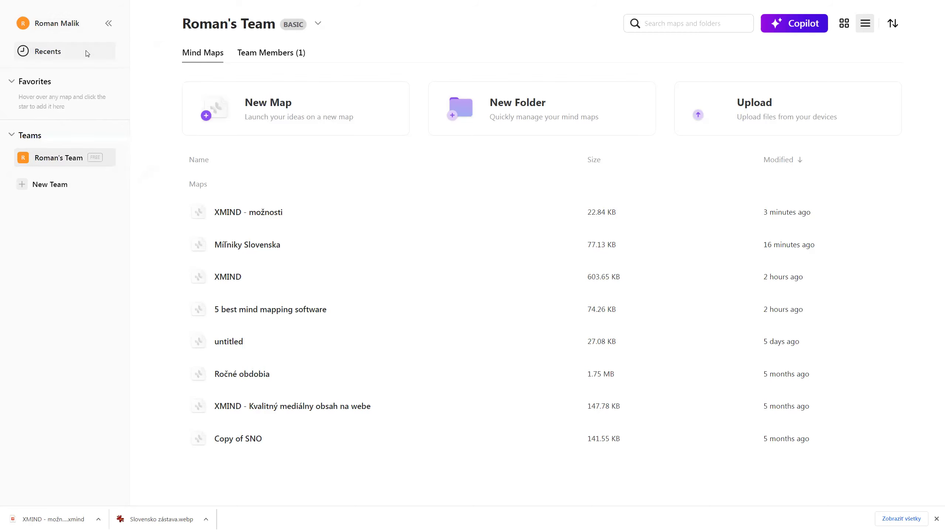
left_click(59, 55)
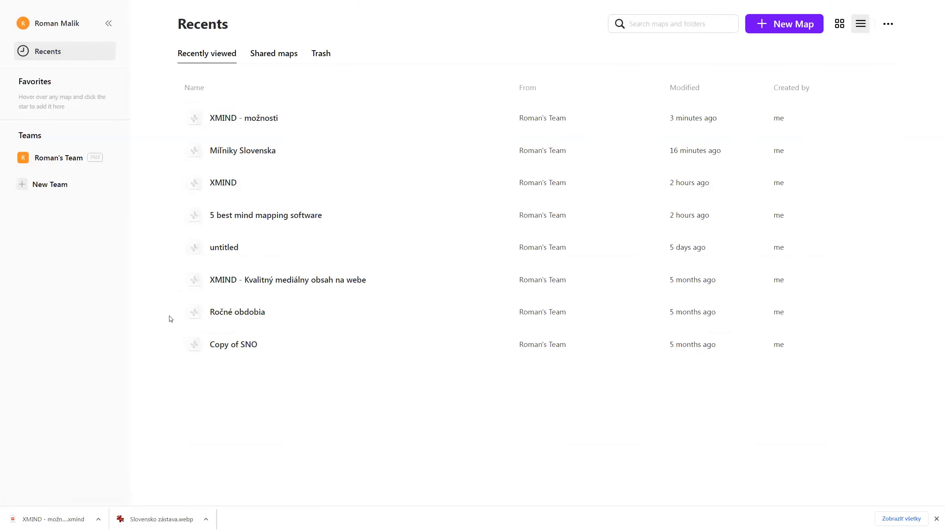
key("F11")
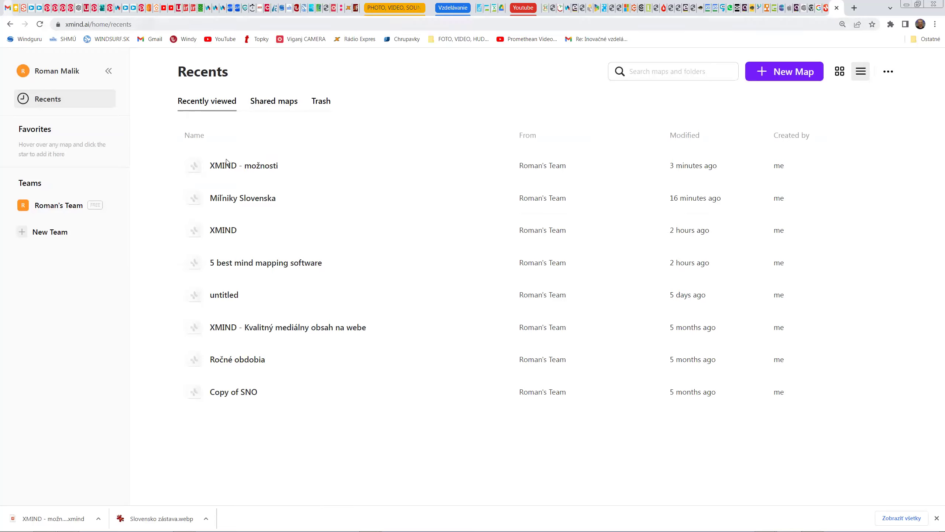
key("F11")
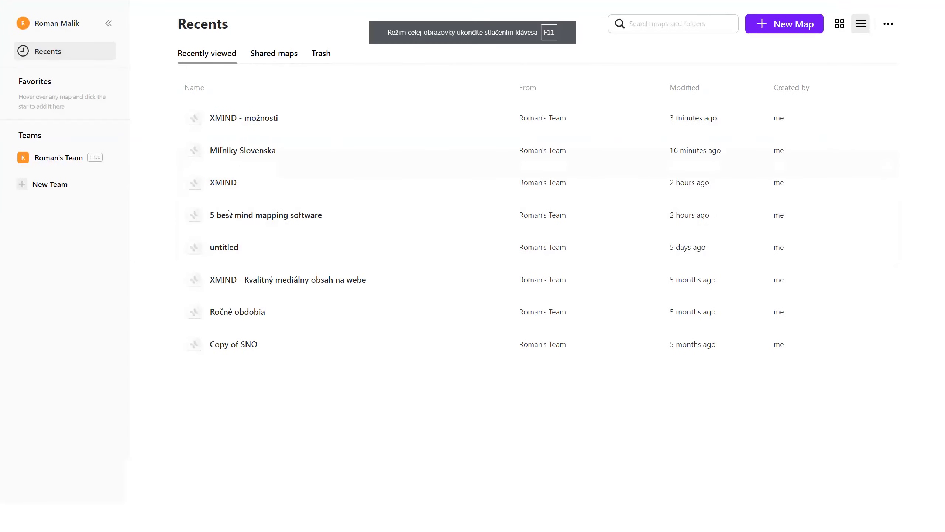
- Open the sharing settings of the Miľniky Slovenska map and copy the link for team members
right_click(244, 149)
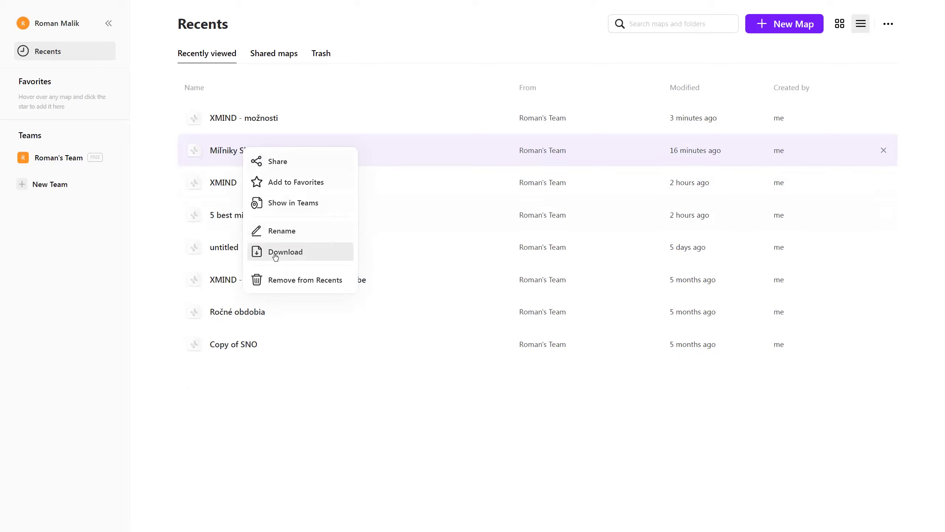
left_click(282, 165)
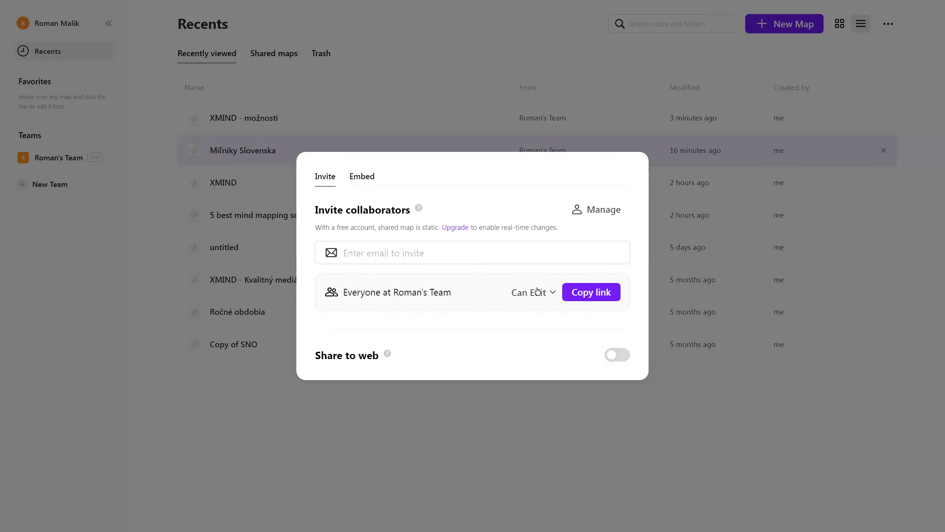
left_click(586, 294)
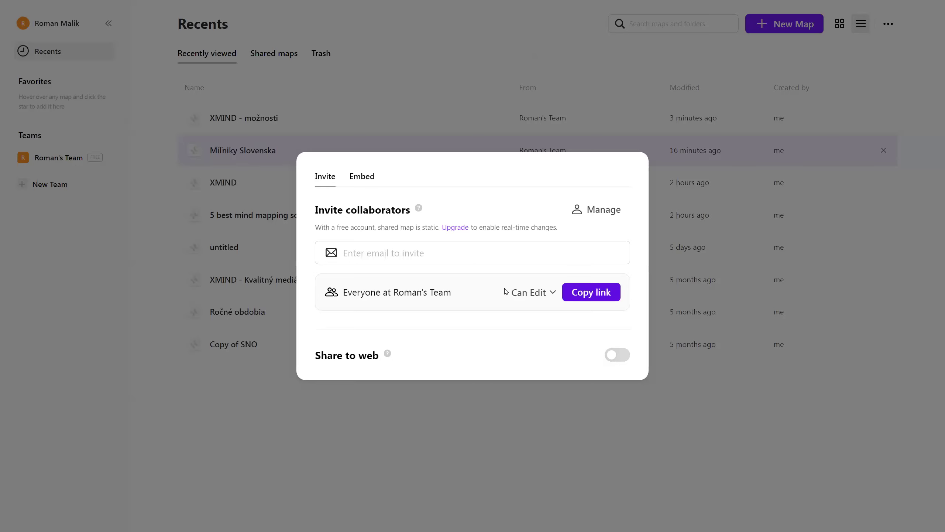
- Examine the email invitation form and its permission choices, and leave it without sending an invitation
left_click(393, 258)
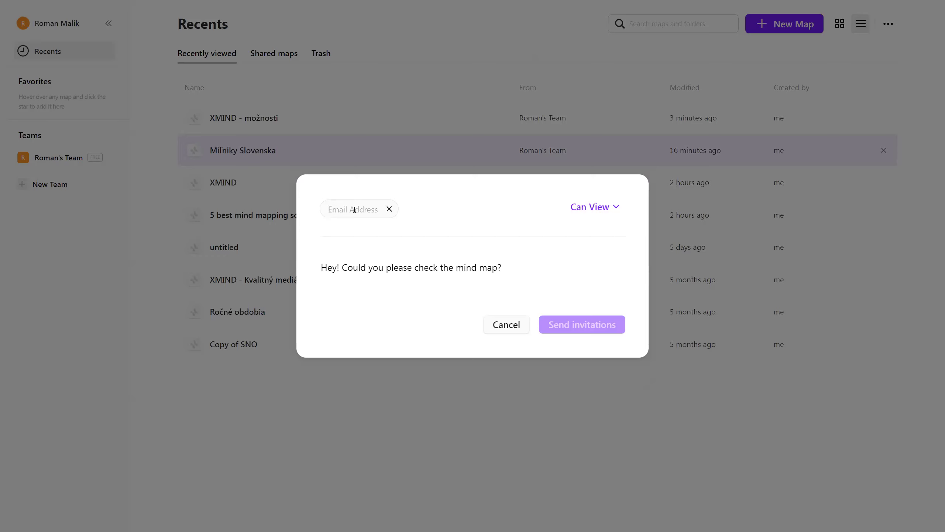
left_click(598, 208)
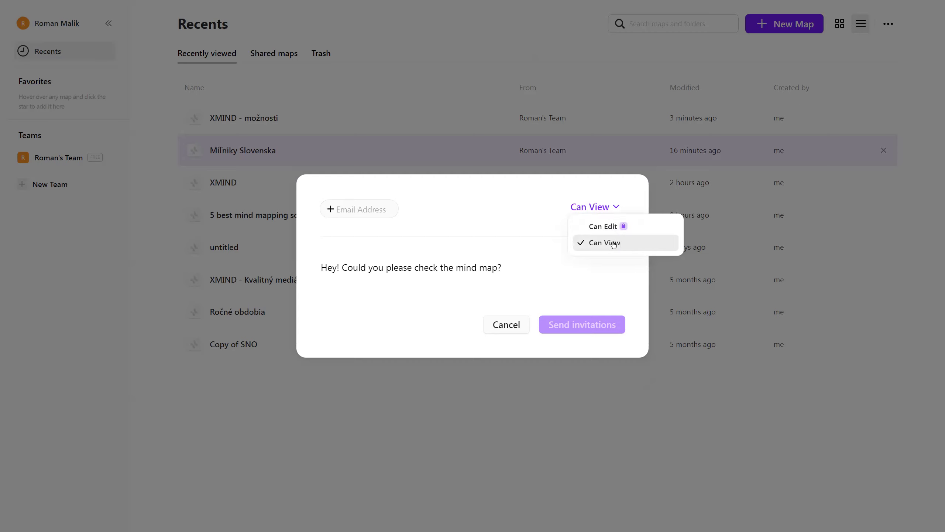
left_click(629, 273)
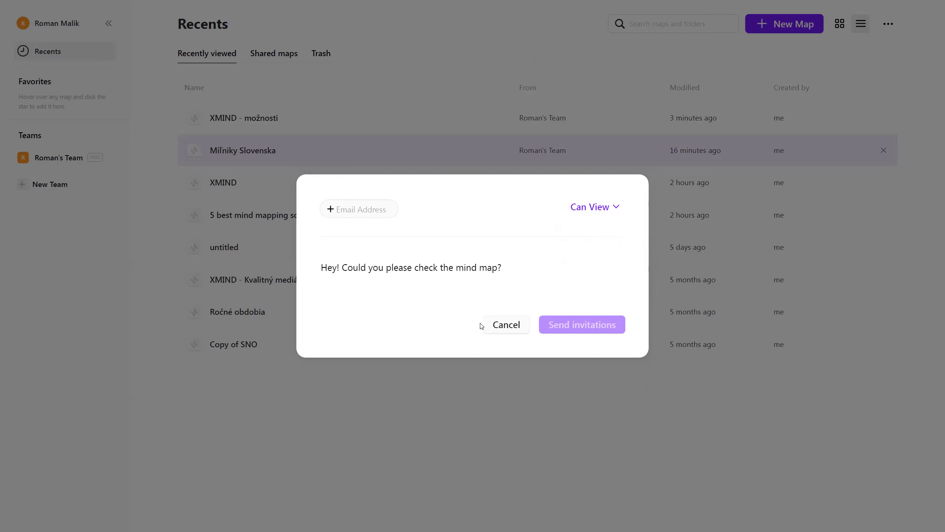
left_click(506, 331)
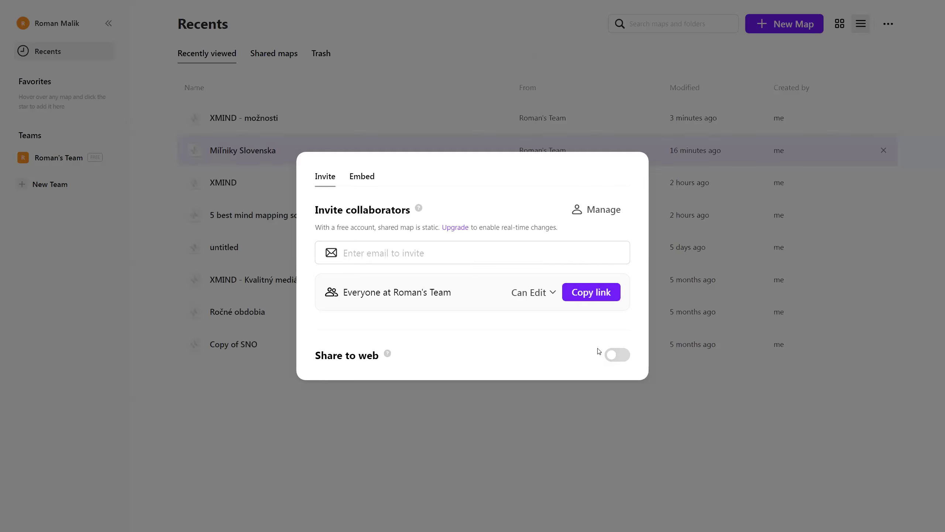
- Enable Share to web for anyone with the link, copy the web link and close the sharing settings
left_click(618, 354)
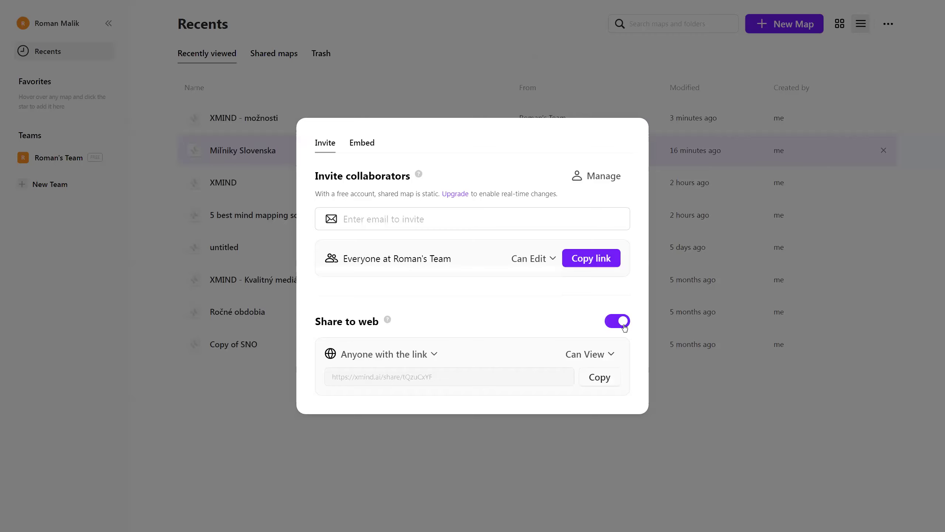
left_click(414, 360)
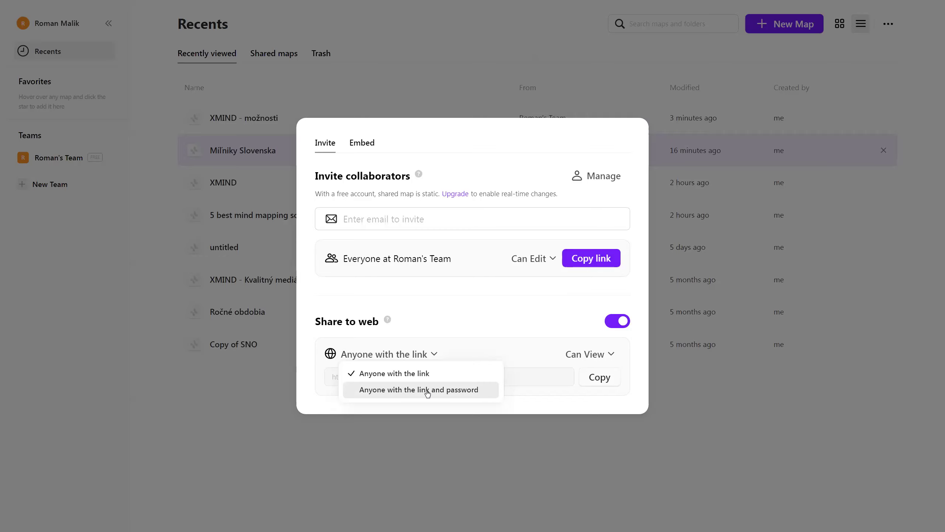
left_click(423, 374)
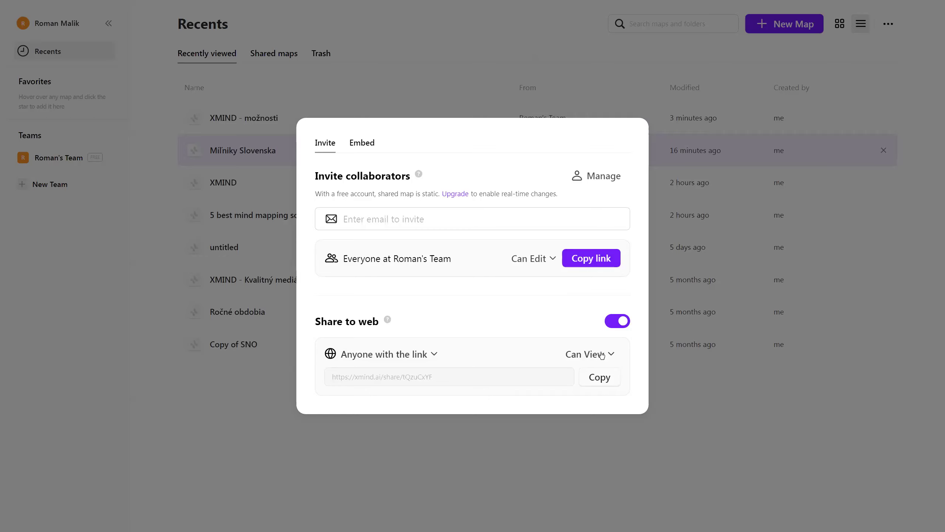
left_click(601, 377)
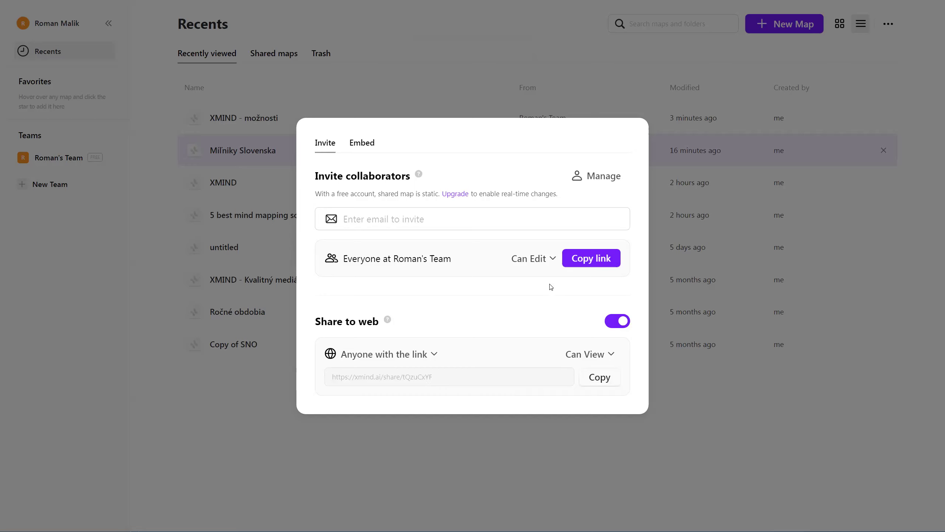
left_click(913, 327)
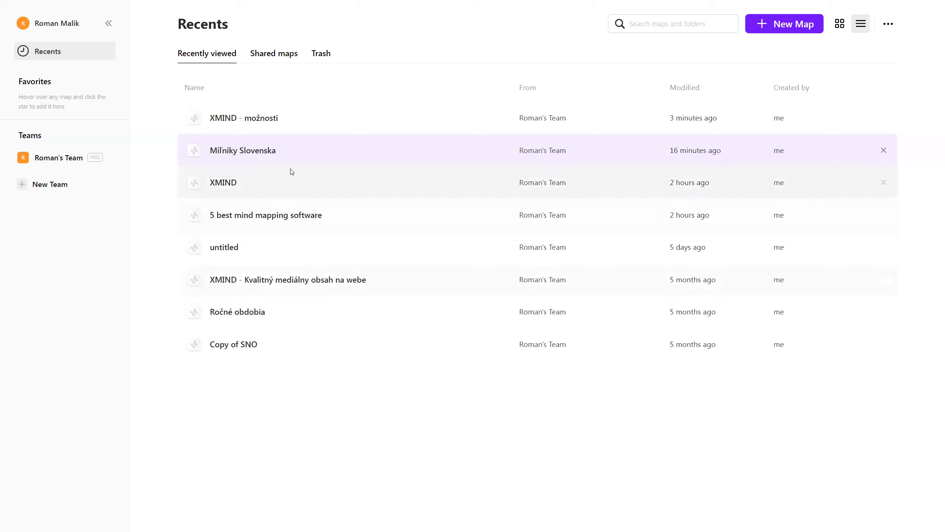
- Open the existing team, view its member list and return to the team's mind maps
left_click(41, 158)
left_click(256, 55)
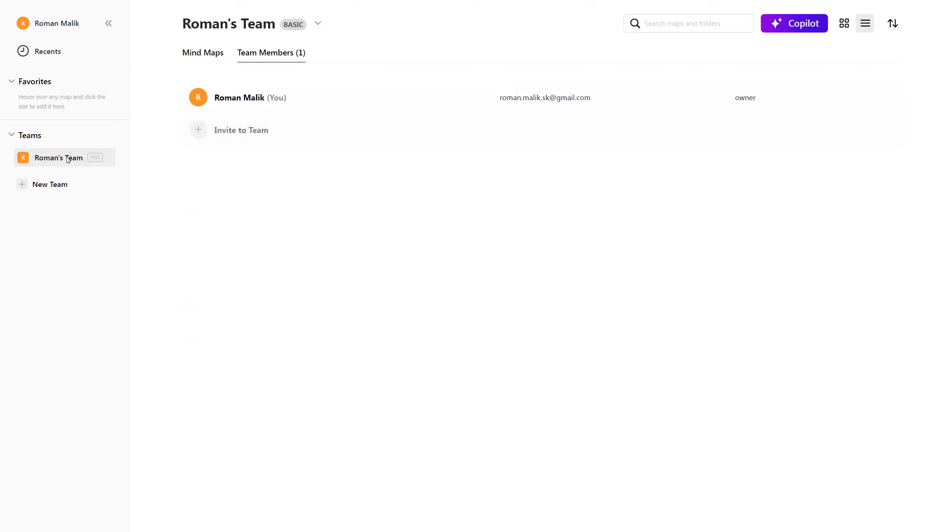
left_click(199, 53)
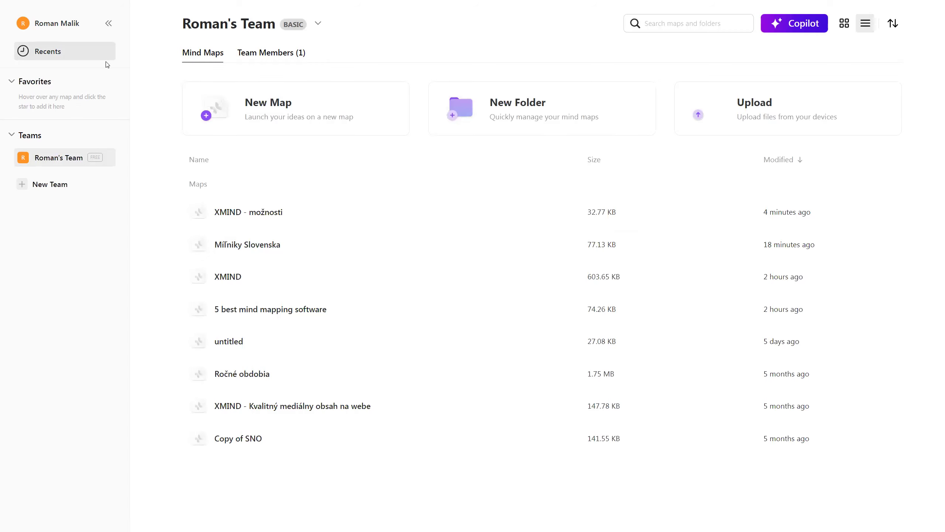
- Open the sharing settings of Miľniky Slovenska from the team's maps and switch Share to web off and on again
right_click(255, 254)
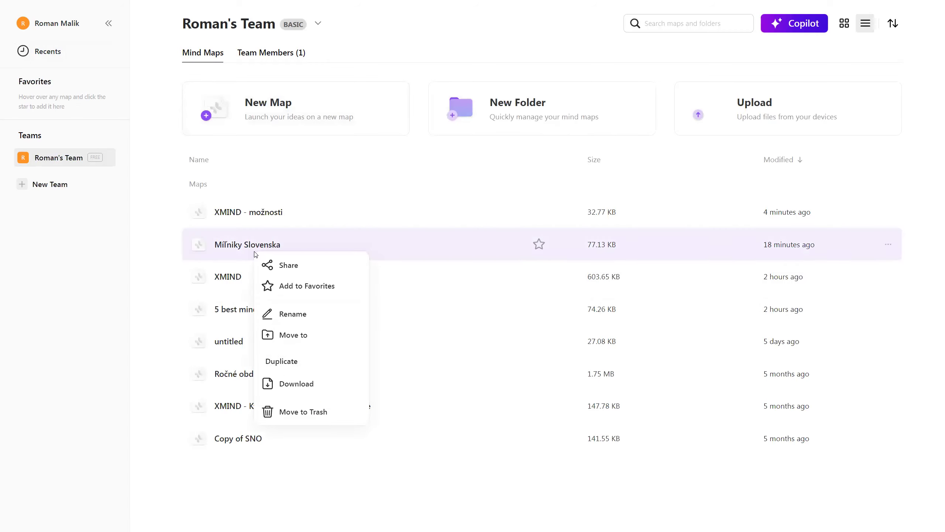
left_click(280, 266)
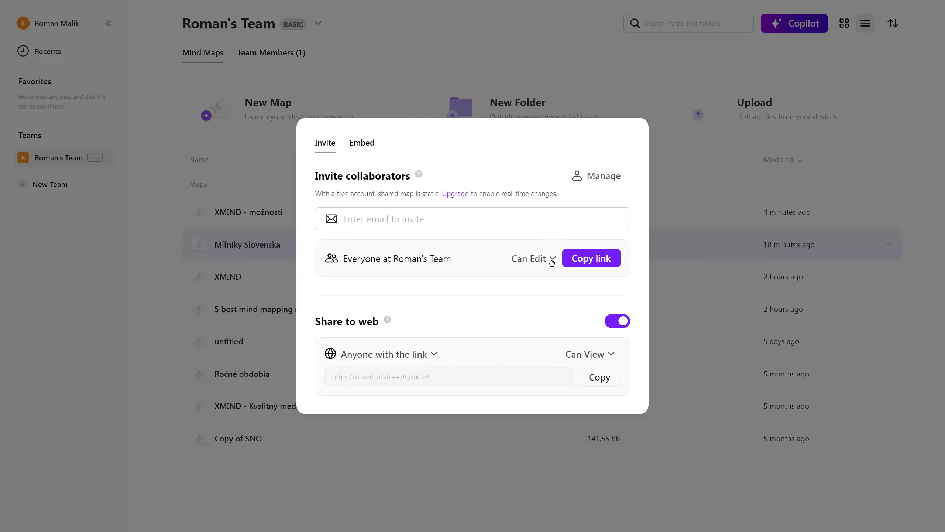
left_click(423, 355)
left_click(419, 371)
left_click(621, 322)
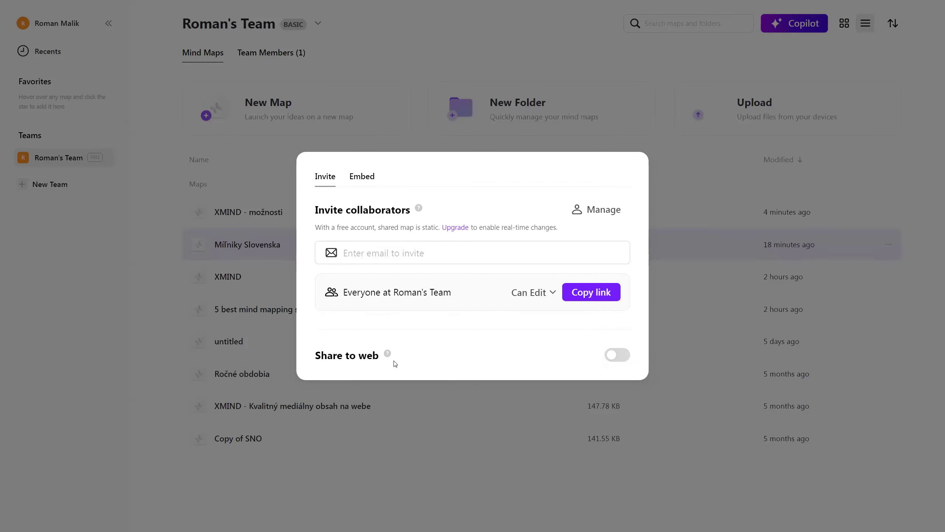
left_click(618, 356)
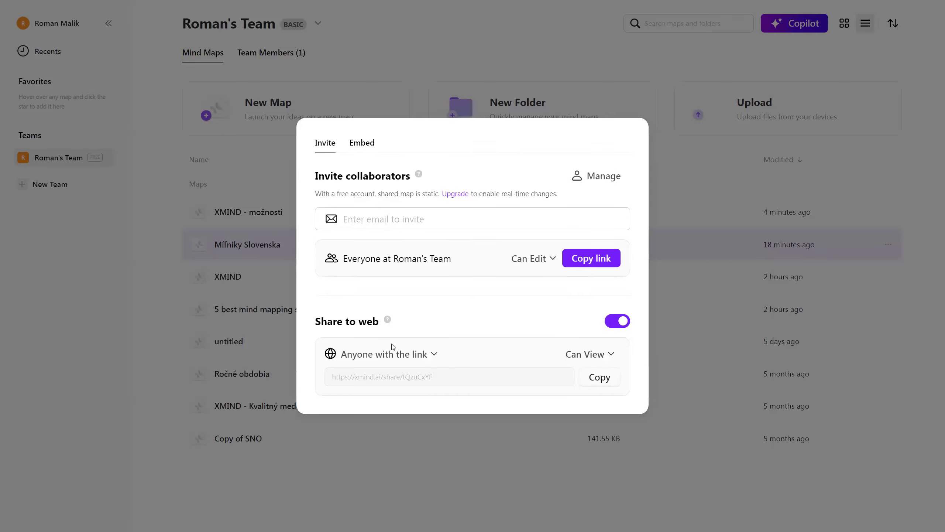
- Choose access for anyone with the link, keep the Can View permission, copy the web link and close the sharing settings
left_click(389, 357)
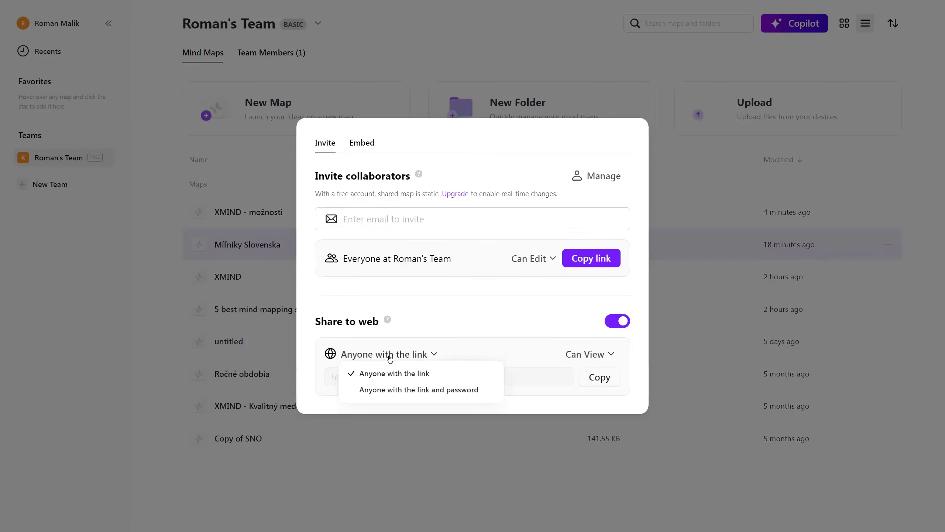
left_click(421, 377)
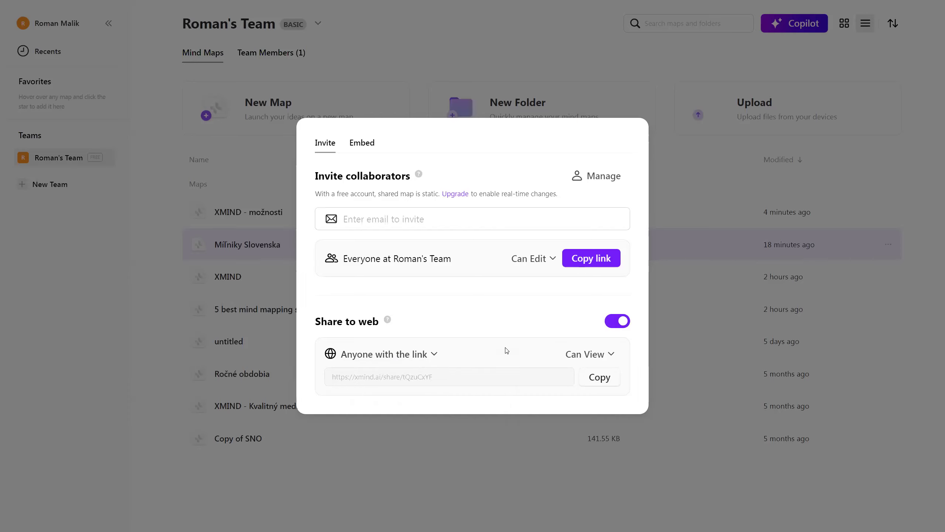
left_click(598, 355)
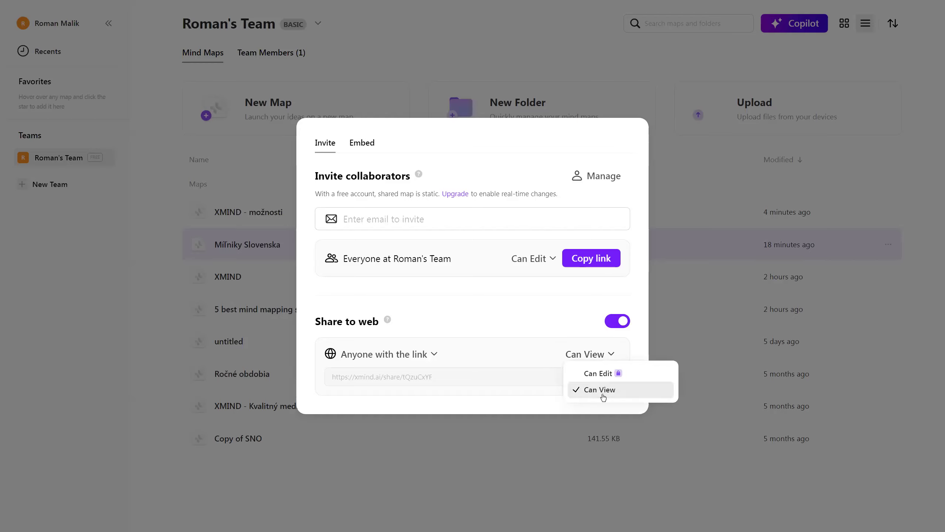
left_click(632, 338)
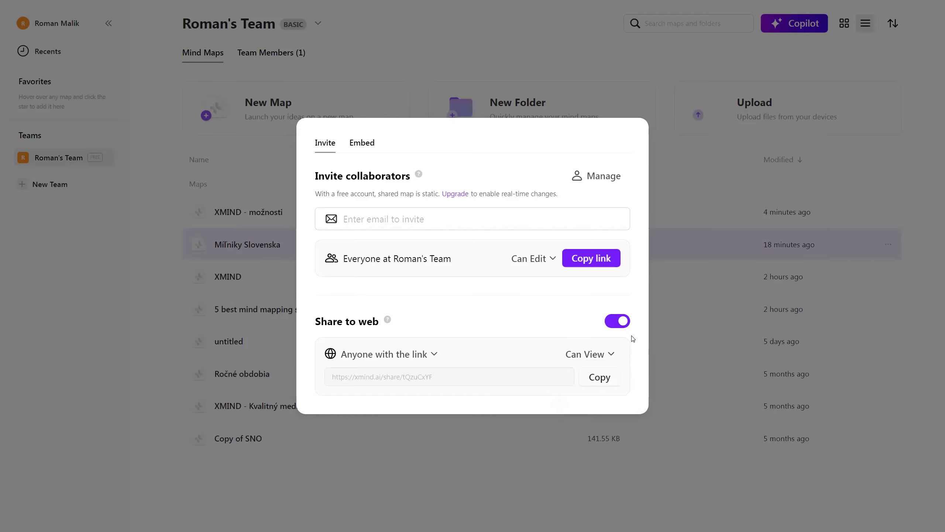
left_click(601, 384)
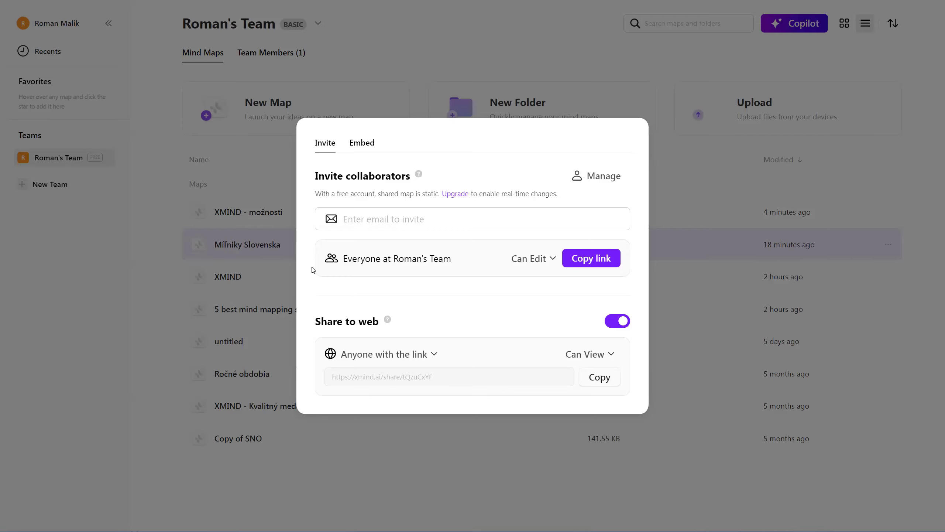
left_click(558, 42)
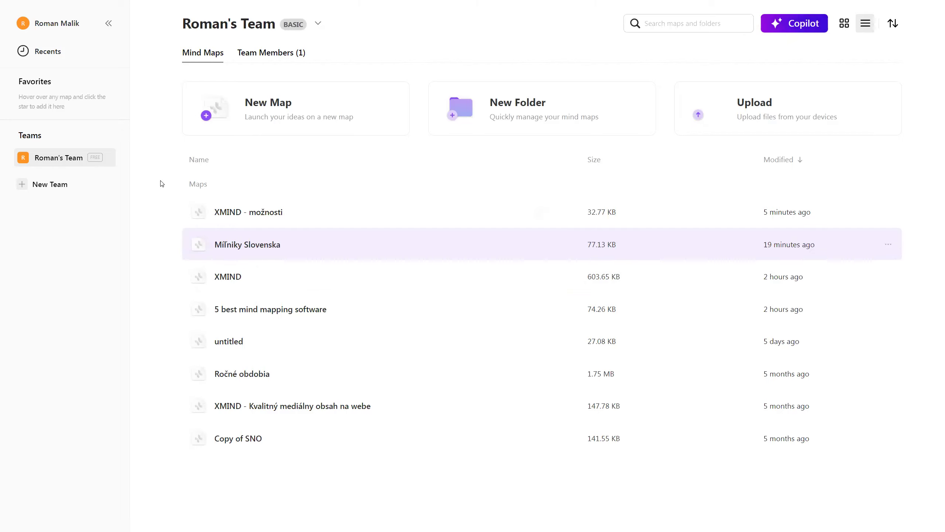
- Try to generate an AI mind map with Copilot from the prompt "xmind features"
left_click(799, 28)
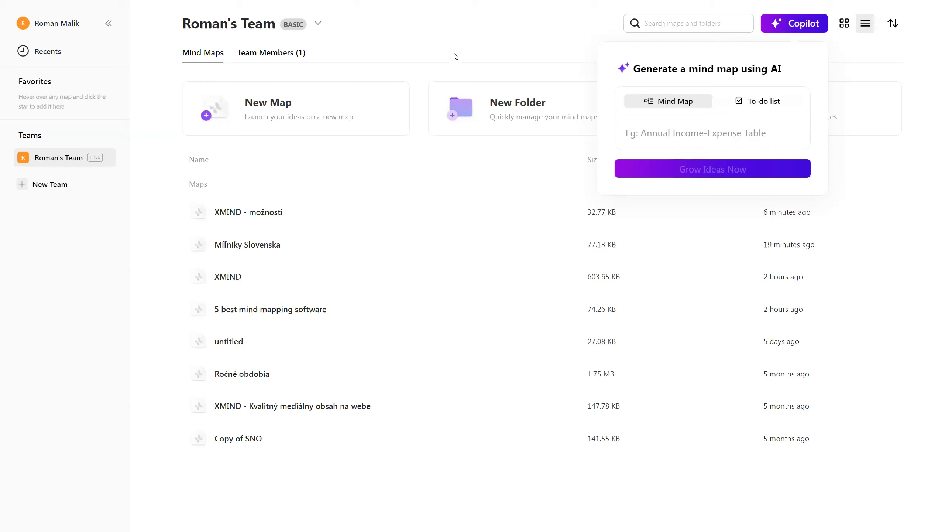
type("xmi")
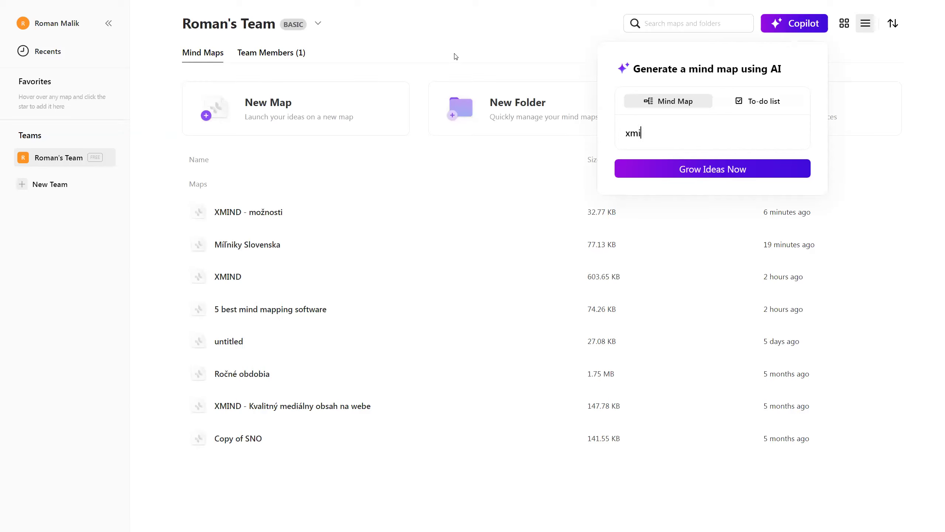
type("nd features")
key("Return")
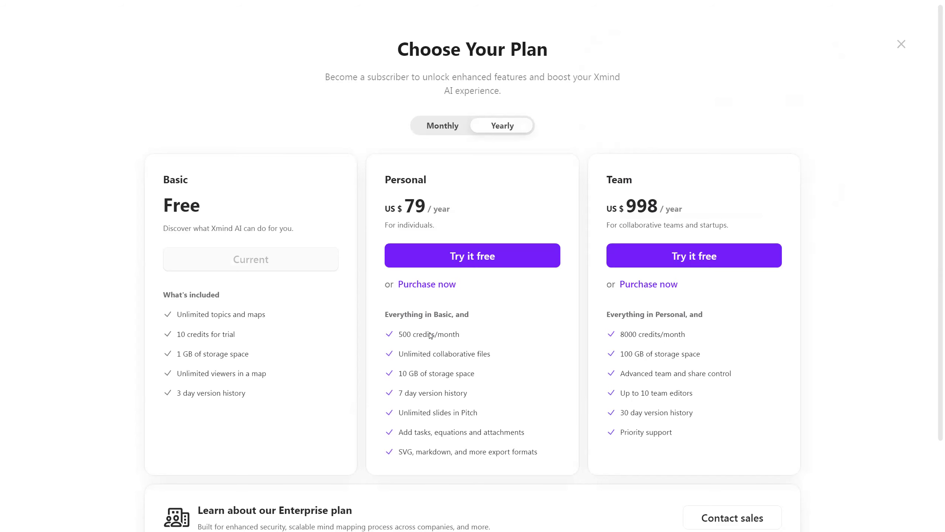
- Review the yearly Basic, Personal and Team plans and what they include, and close the plan overview
scroll(430, 335, "down", 3)
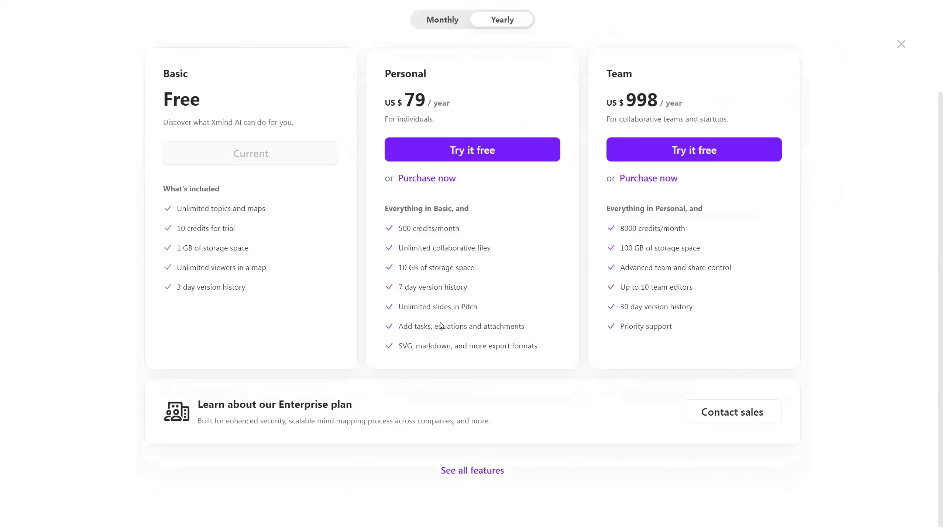
scroll(447, 324, "up", 3)
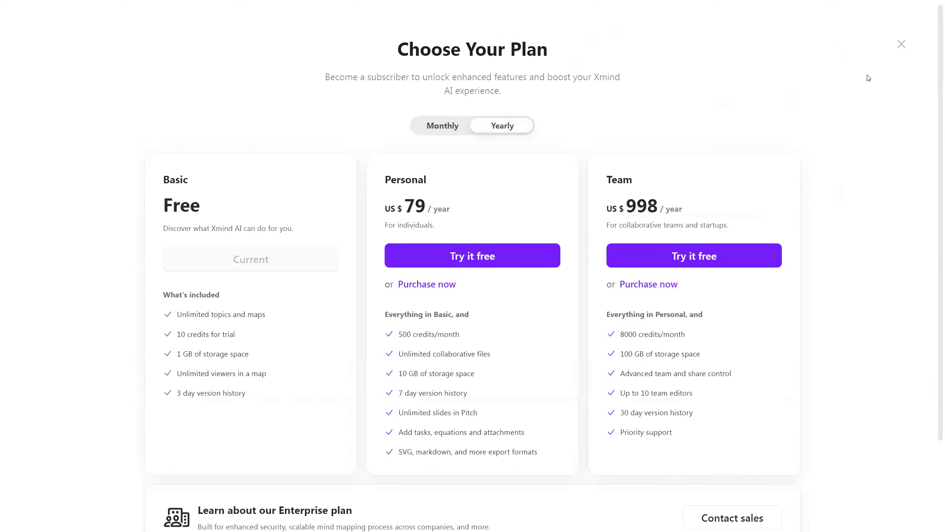
left_click(902, 44)
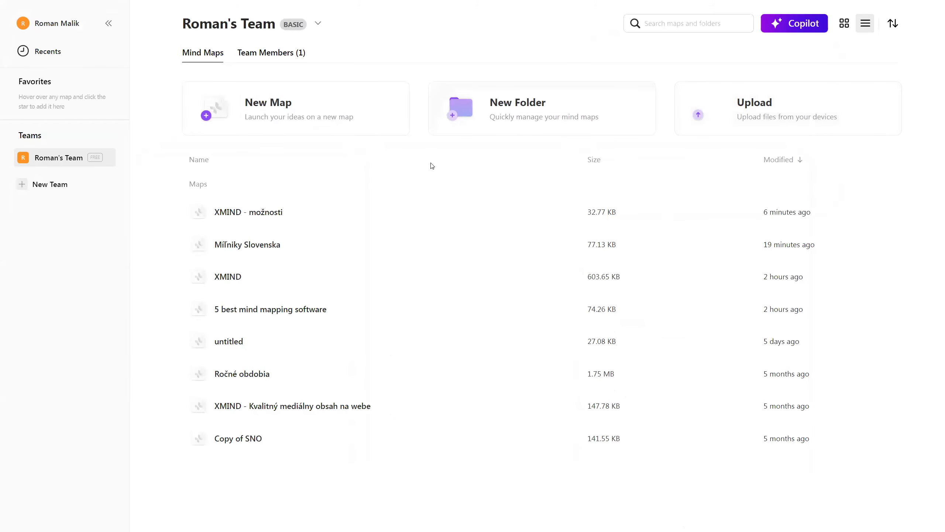
right_click(253, 219)
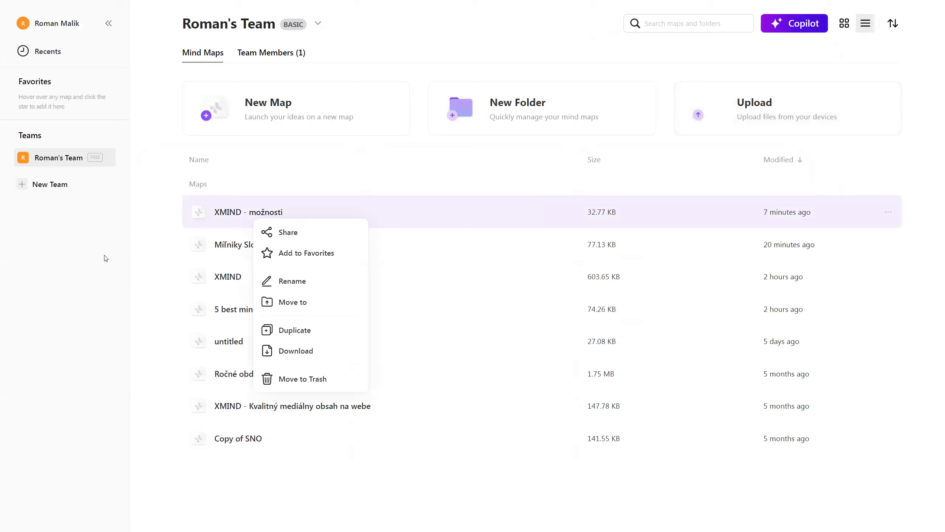
left_click(164, 218)
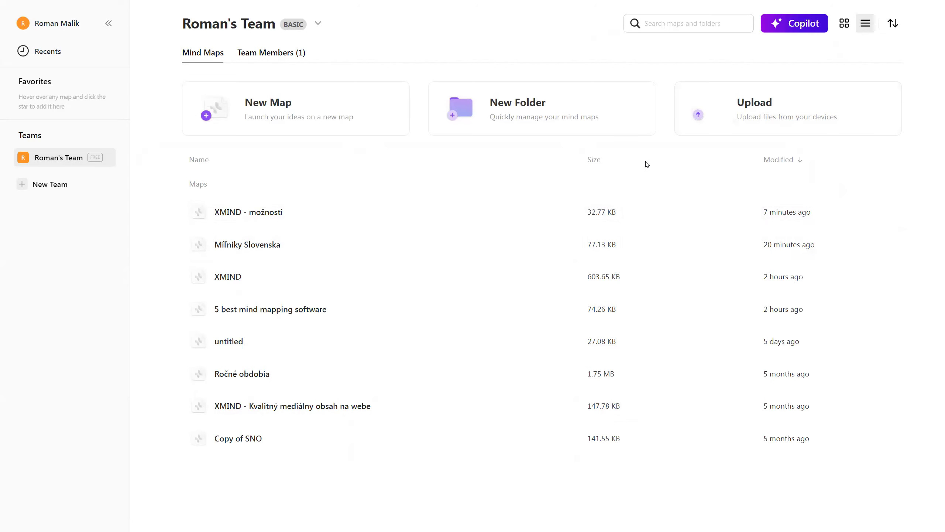
- Launch the Xmind desktop application and maximize its window
key("super")
type("xmind")
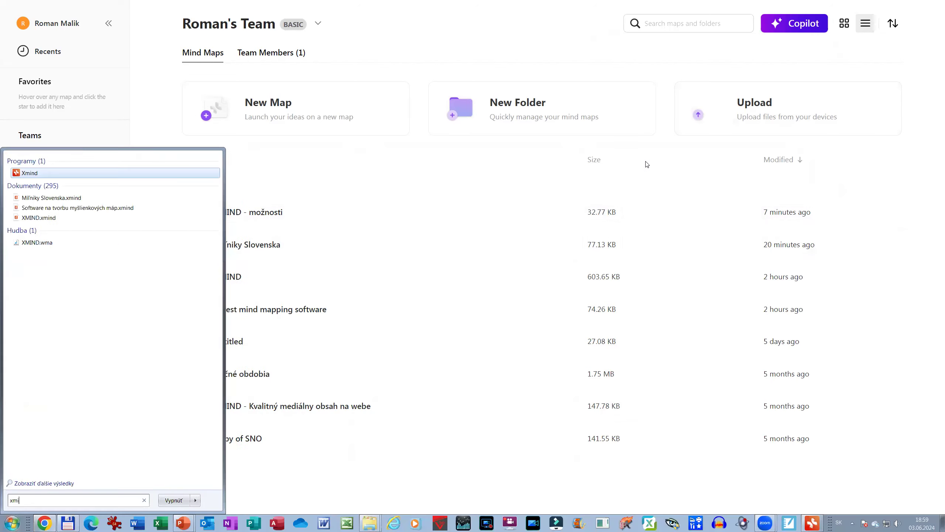
key("Return")
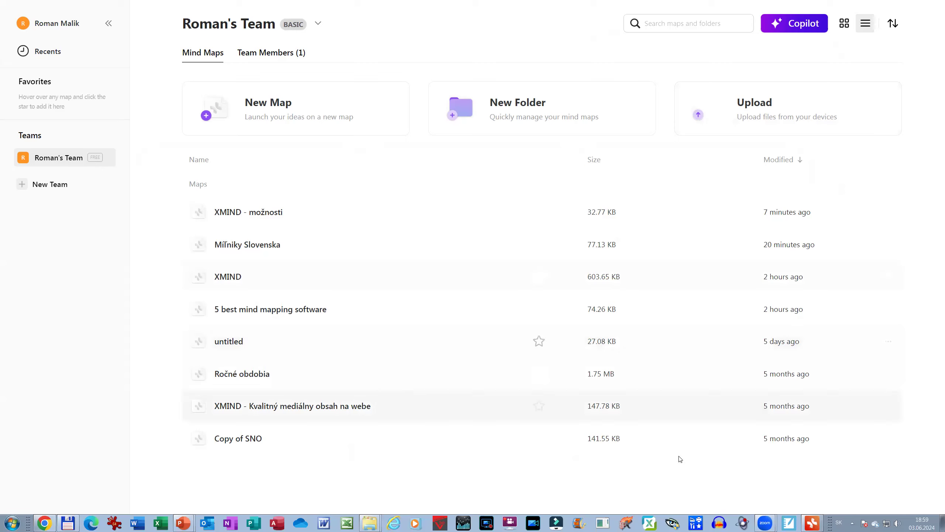
left_click(788, 523)
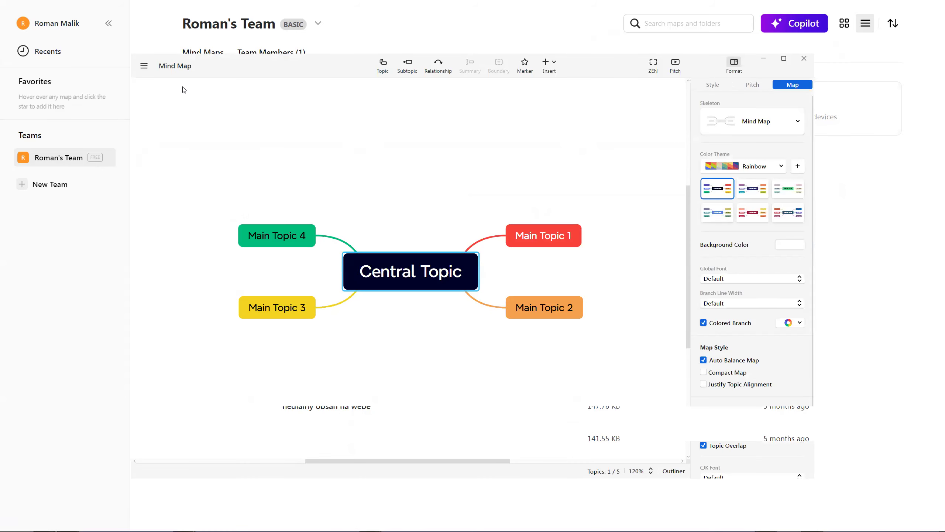
double_click(742, 60)
- Open the recent file XMIND - možnosti.xmind and maximize its window
left_click(13, 12)
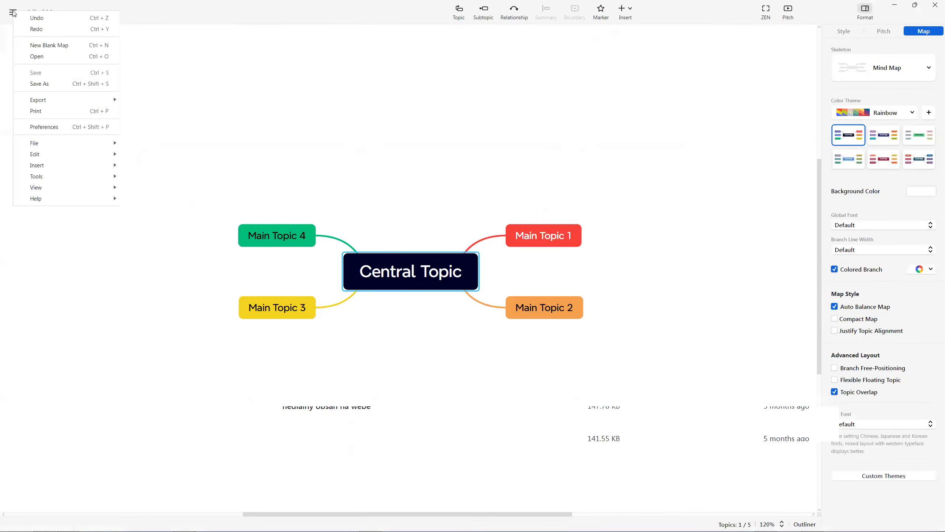
mouse_move(50, 143)
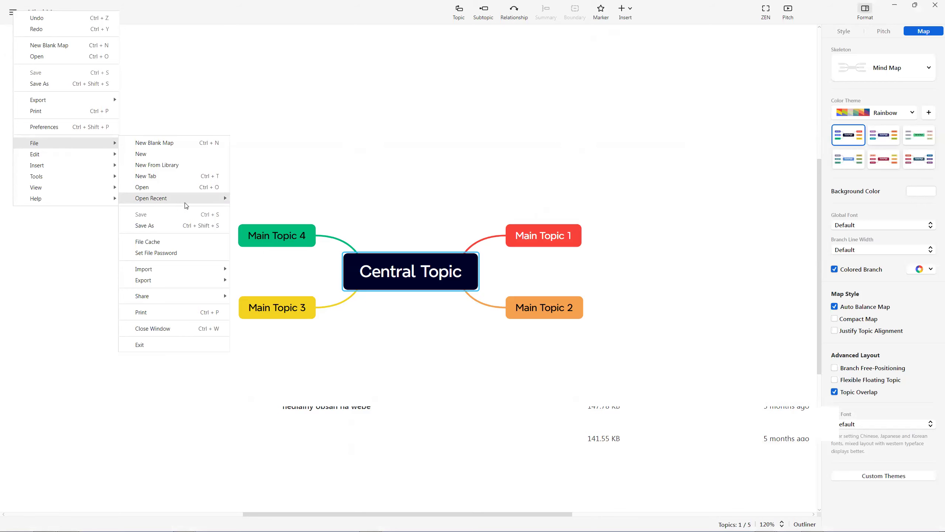
mouse_move(186, 206)
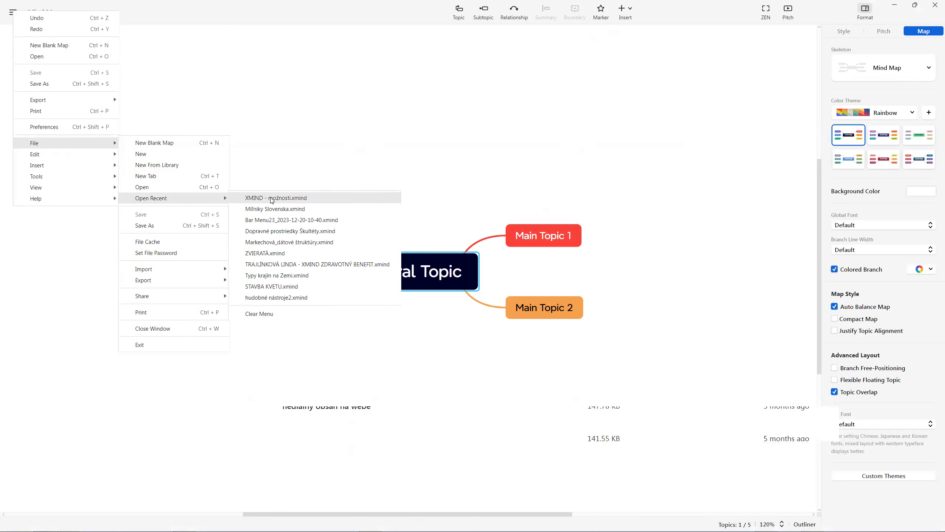
left_click(300, 198)
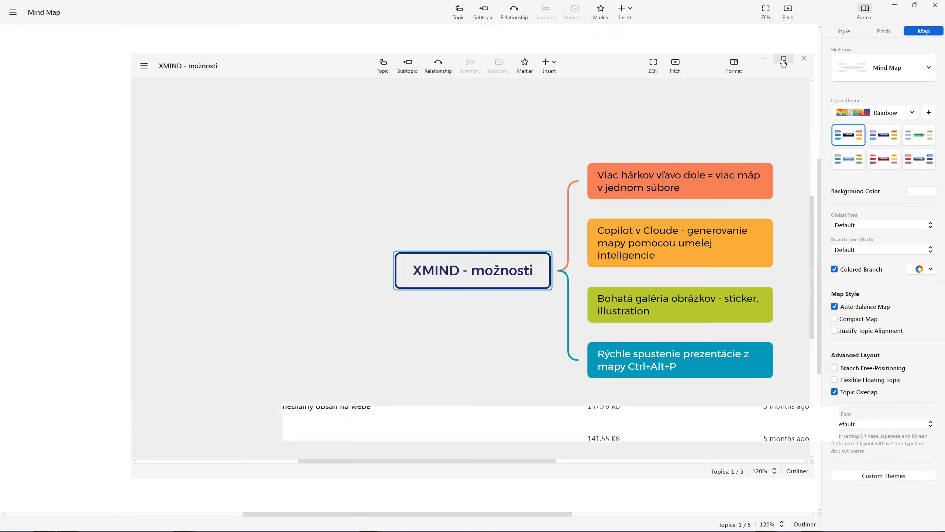
left_click(784, 59)
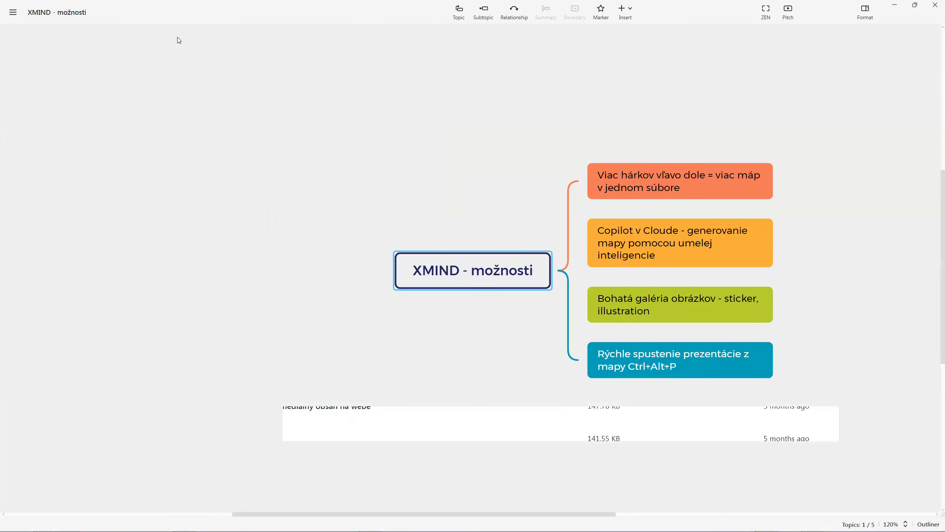
- Review the Submit to Gallery options for sharing the XMIND - možnosti map and cancel the submission
left_click(13, 12)
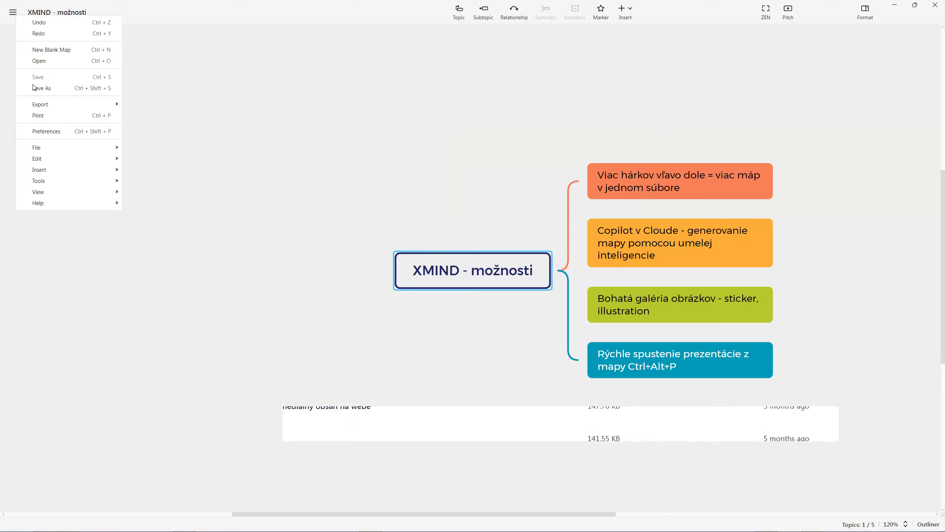
mouse_move(47, 147)
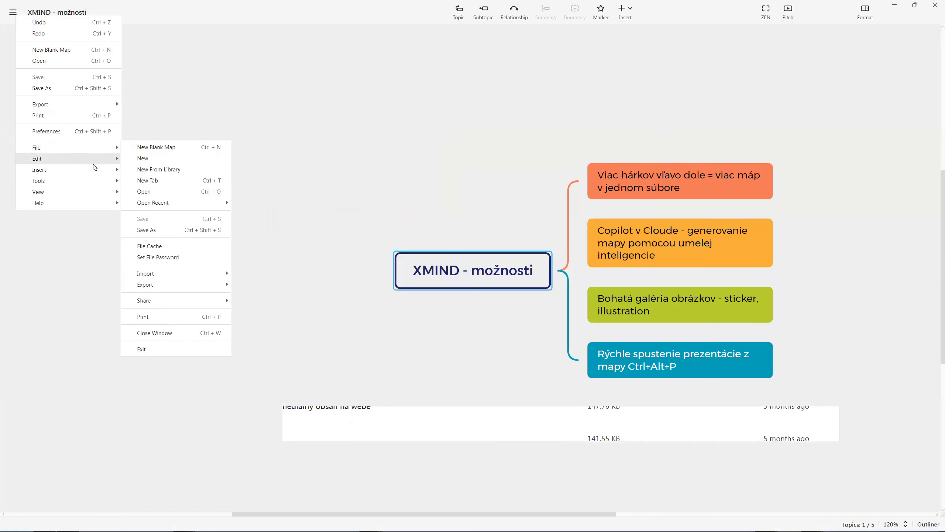
mouse_move(167, 300)
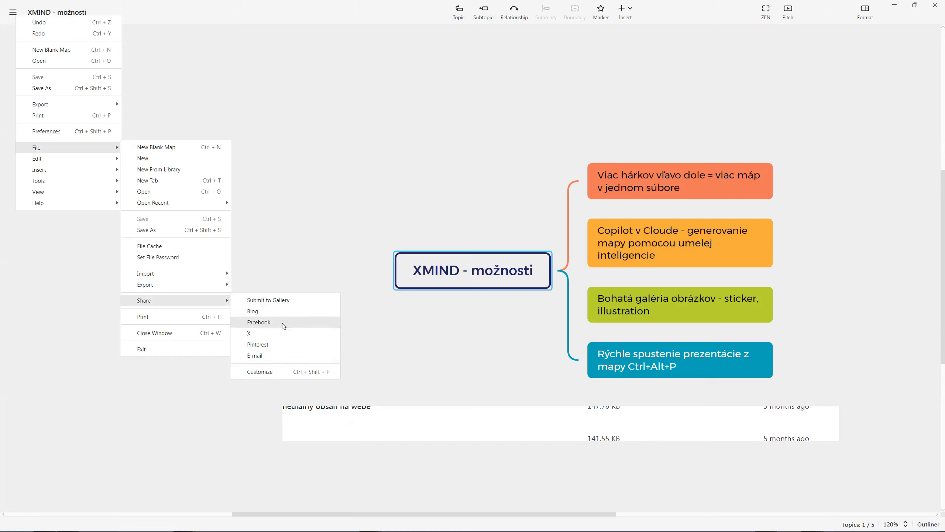
left_click(283, 300)
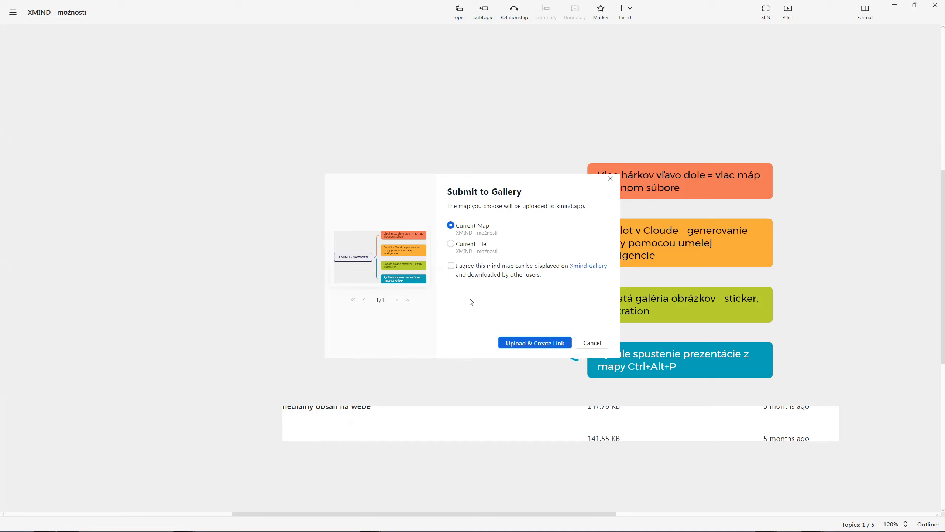
left_click(451, 266)
left_click(592, 343)
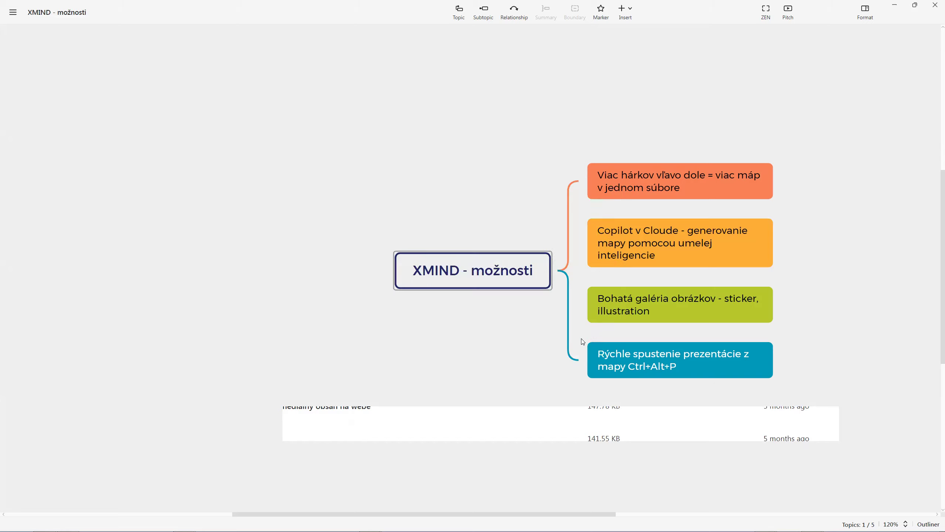
- Open the recent Míľniky Slovenska map and maximize its window
left_click(13, 12)
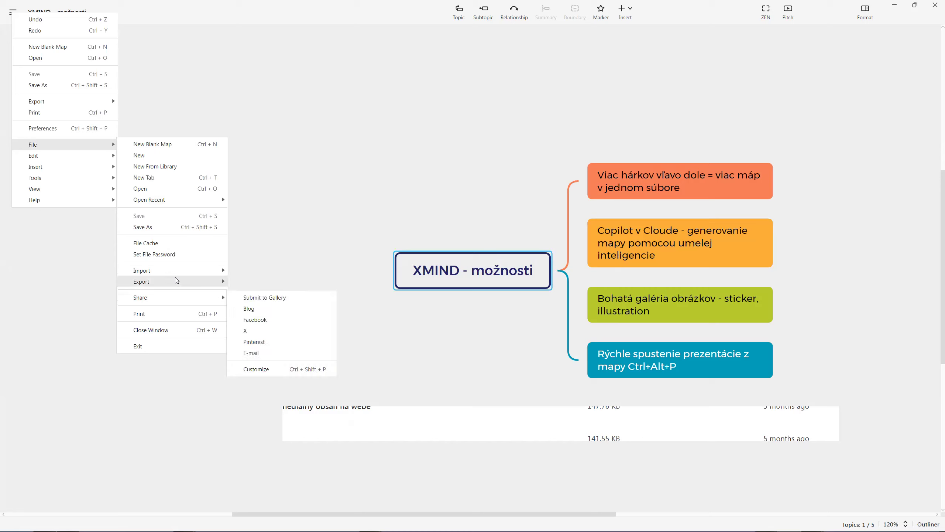
mouse_move(173, 201)
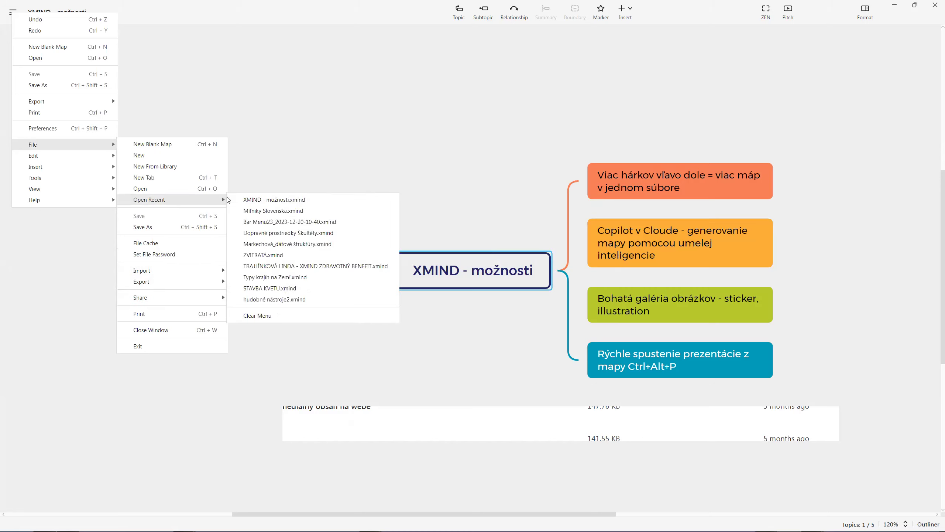
left_click(274, 211)
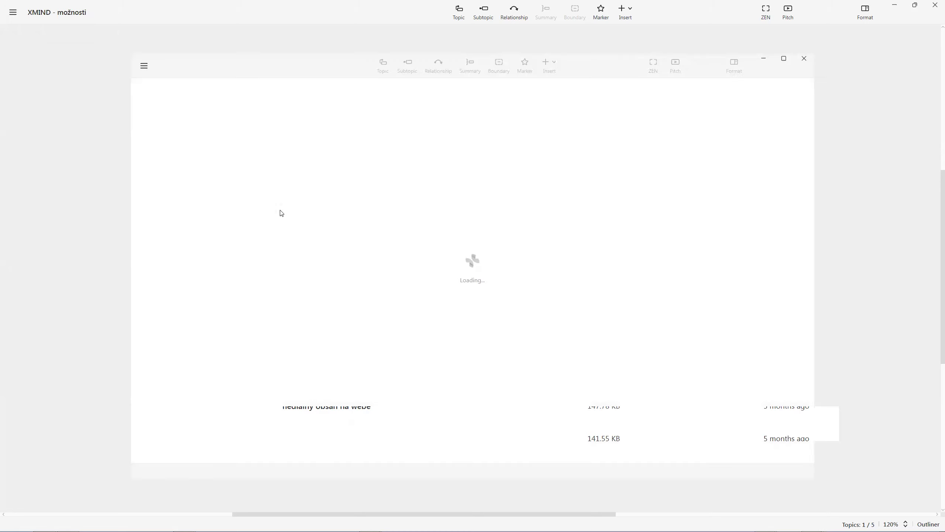
left_click(785, 60)
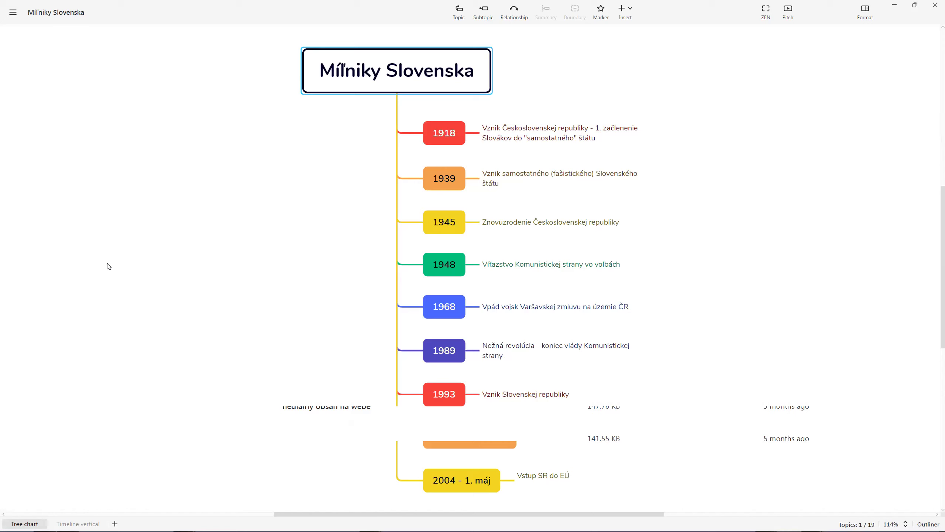
- Add the image Slovensko zástava.png from the SOFTIMEX vzdelávanie - obrázky folder as a floating topic and place it left of the tree chart
key("super+e")
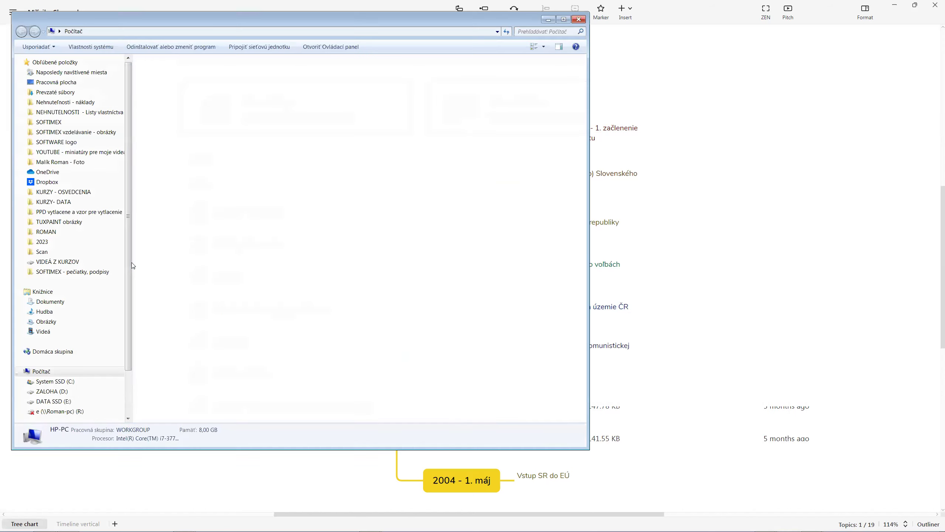
left_click(74, 132)
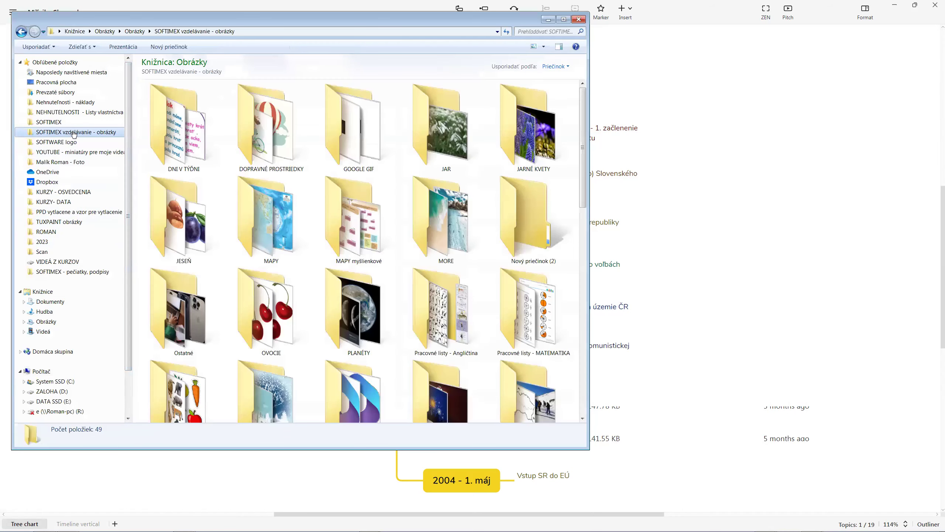
key("ctrl+e")
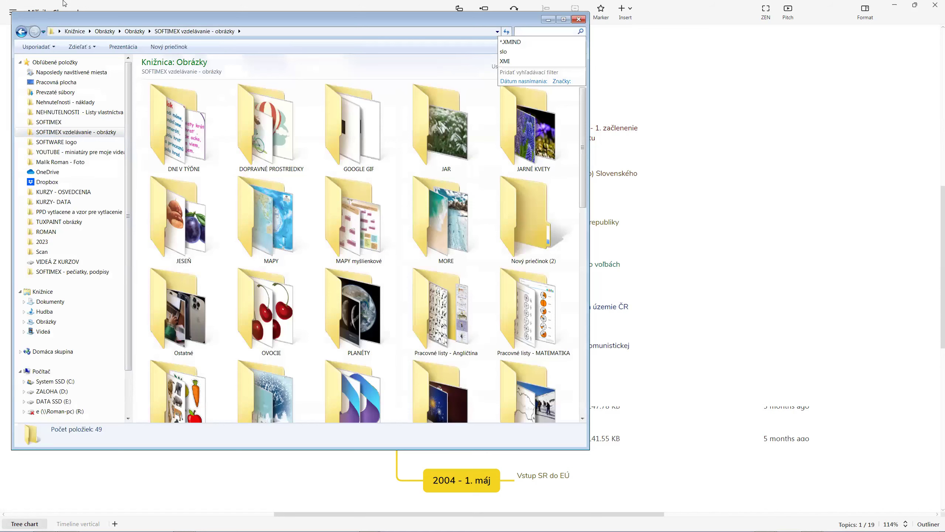
left_click_drag(164, 112, 797, 260)
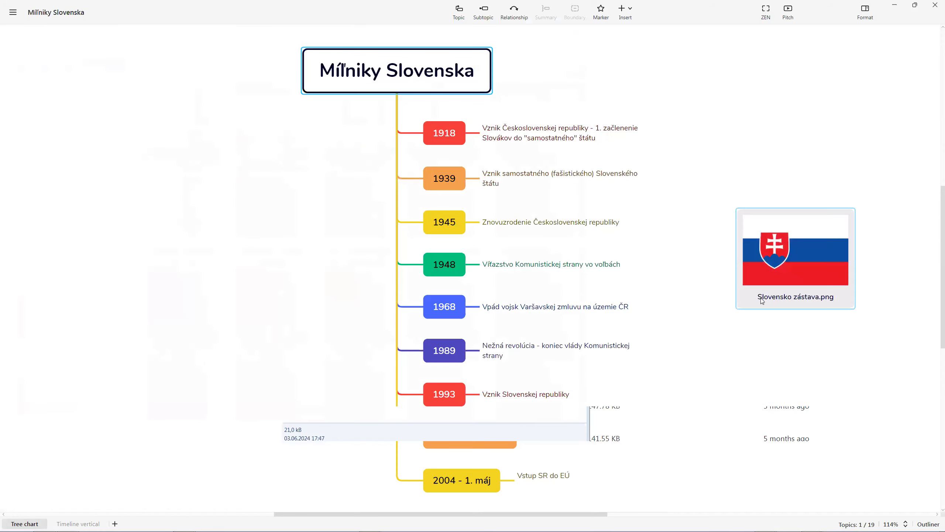
left_click_drag(755, 298, 109, 226)
- Change the flag image's caption to "Zástava SR"
left_click(161, 229)
key("shift+Left")
key("shift+Left")
key("shift+Left")
key("shift+Left")
key("BackSpace")
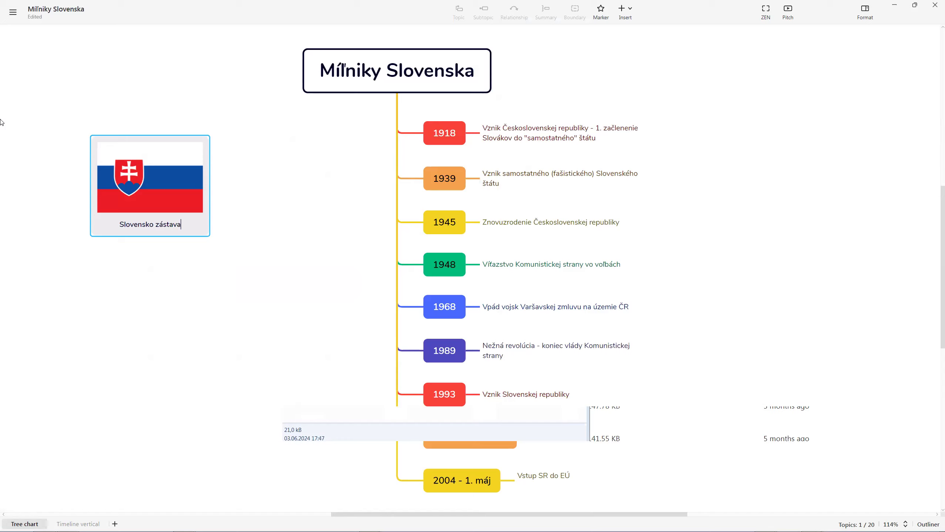
key("ctrl+shift+Right")
key("Delete")
key("Delete")
type("Z")
type(" SR")
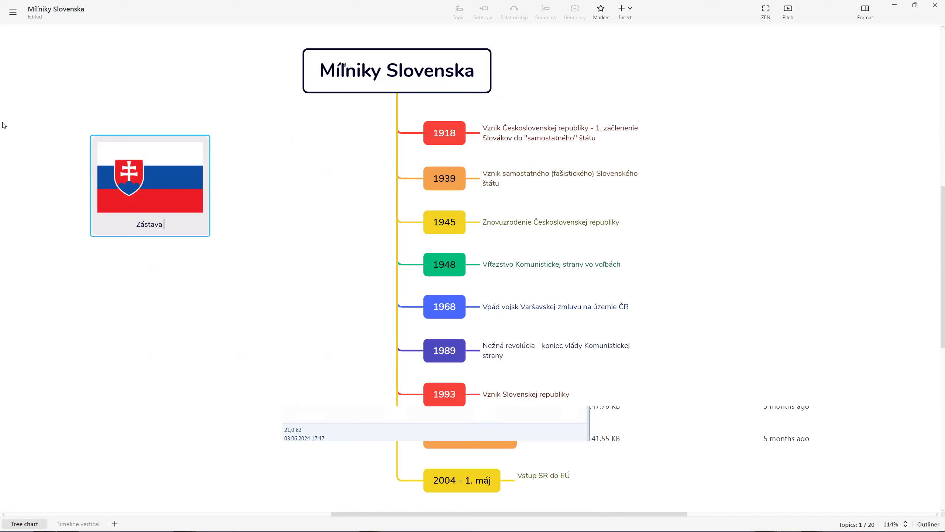